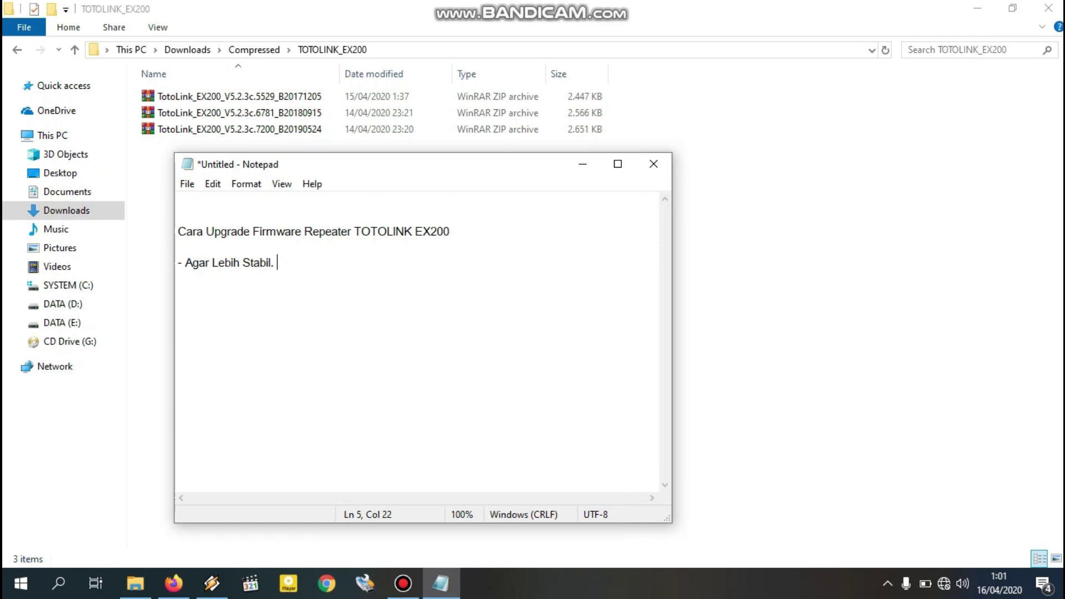
- Highlight the title line "Cara Upgrade Firmware Repeater TOTOLINK EX200" in the note
key("Up")
key("Up")
key("End")
key("shift+Left")
key("shift+Left")
key("shift+Left")
key("shift+Left")
key("shift+Left")
key("shift+Left")
key("shift+Left")
key("shift+Left")
key("shift+Left")
key("shift+Left")
key("shift+Left")
key("shift+Left")
key("shift+Left")
key("shift+Left")
key("shift+Left")
key("shift+Left")
key("shift+Left")
key("shift+Left")
key("shift+Left")
key("shift+Left")
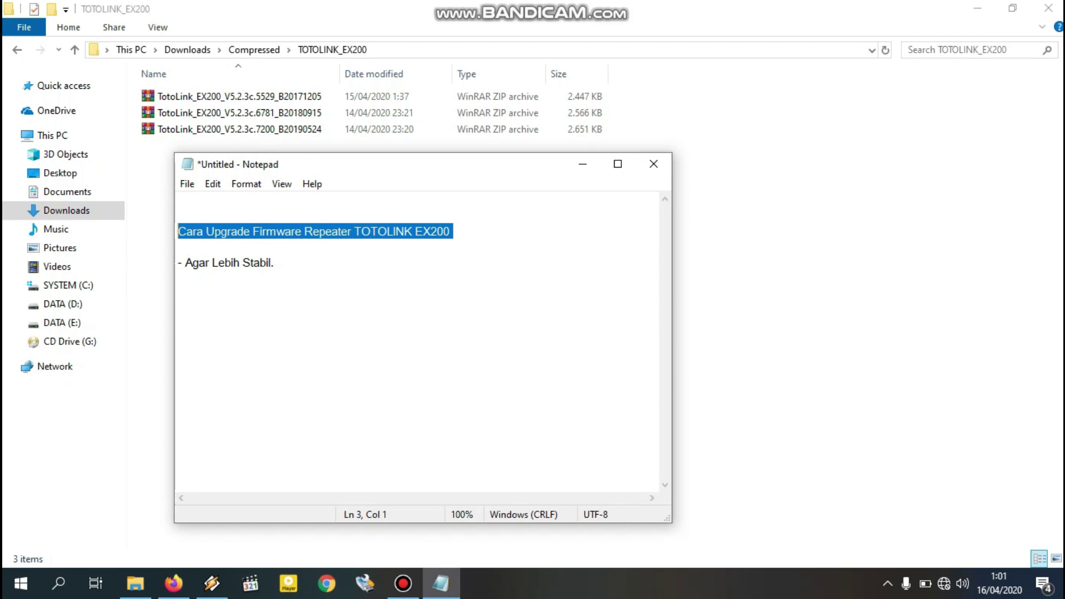
- Highlight the line "- Agar Lebih Stabil." in the note, and reselect the title line above it
key("Down")
key("Down")
key("End")
key("shift+Left")
key("shift+Left")
key("shift+Left")
key("shift+Left")
key("shift+Left")
key("shift+Left")
key("shift+Left")
key("shift+Left")
key("shift+Left")
key("shift+Left")
key("shift+Left")
key("shift+Left")
key("shift+Left")
key("shift+Left")
key("shift+Left")
key("shift+Left")
key("shift+Left")
key("shift+Left")
key("shift+Left")
key("shift+Left")
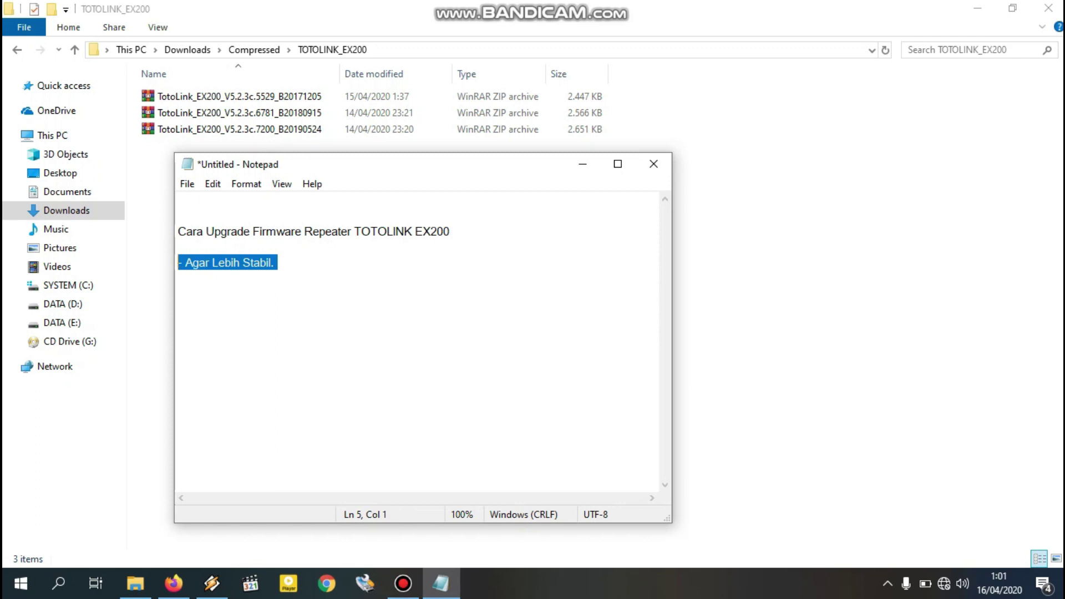
key("End")
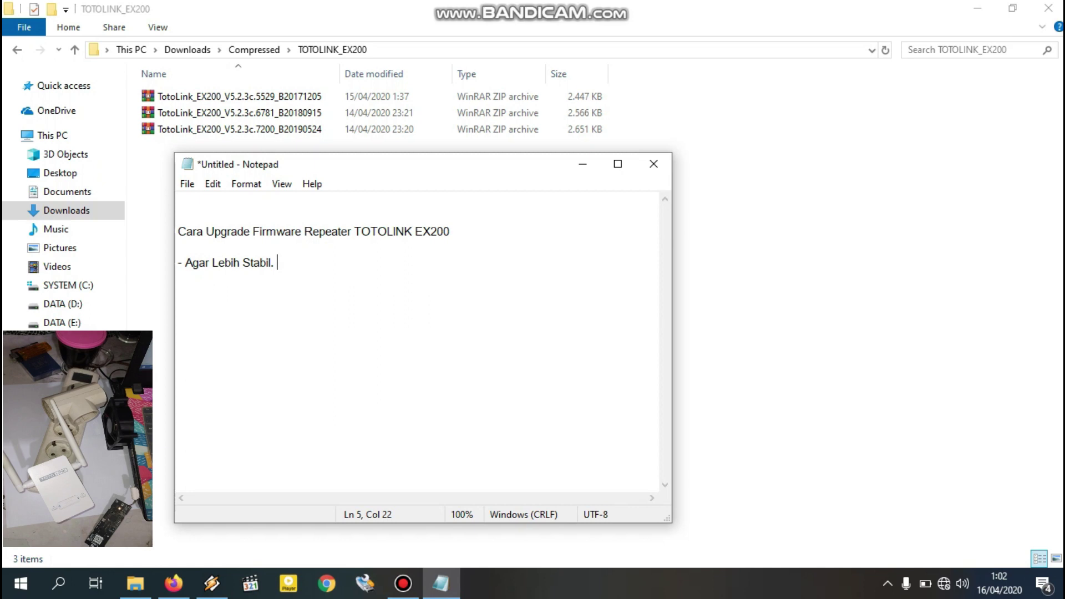
left_click_drag(177, 232, 452, 231)
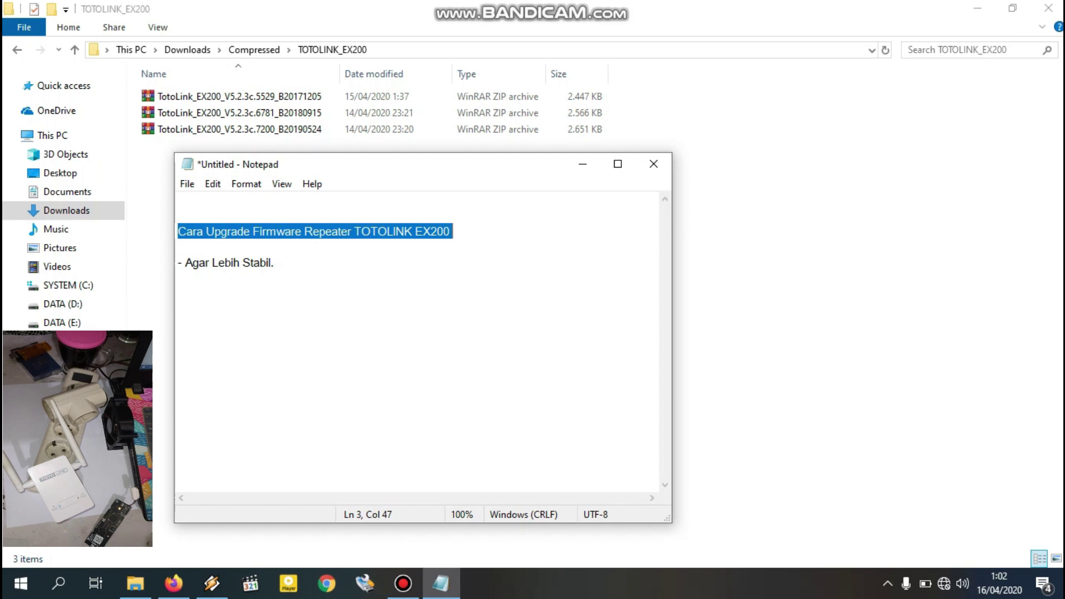
- Check the Wi-Fi connection to TOTOLINK_EX200 and open the repeater's admin page at 192.168.0.254 in Firefox
left_click(943, 583)
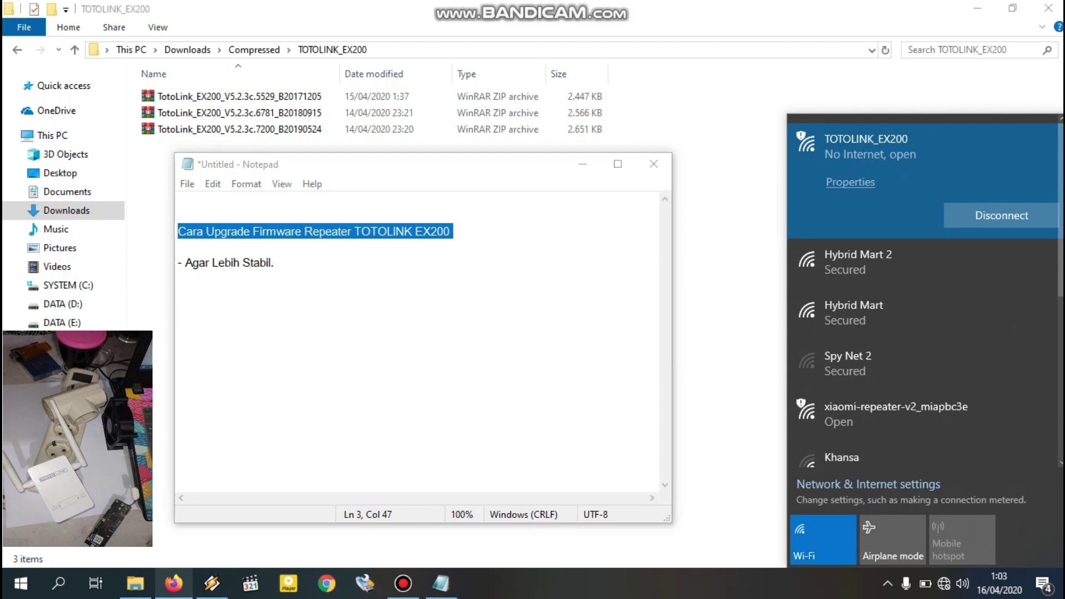
left_click(174, 582)
left_click_drag(301, 41, 231, 41)
left_click(302, 41)
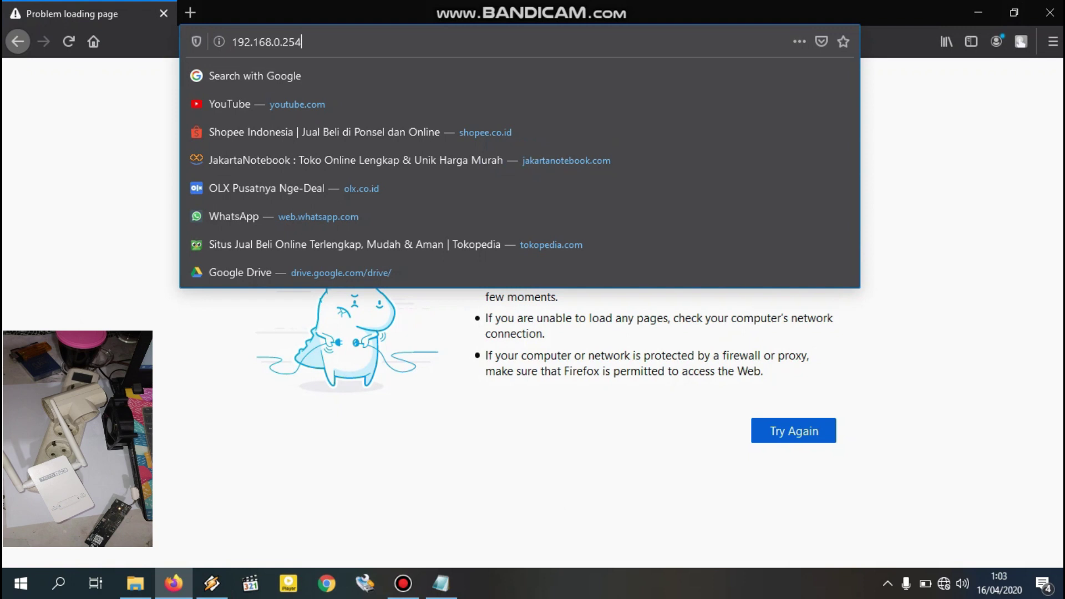
key("Return")
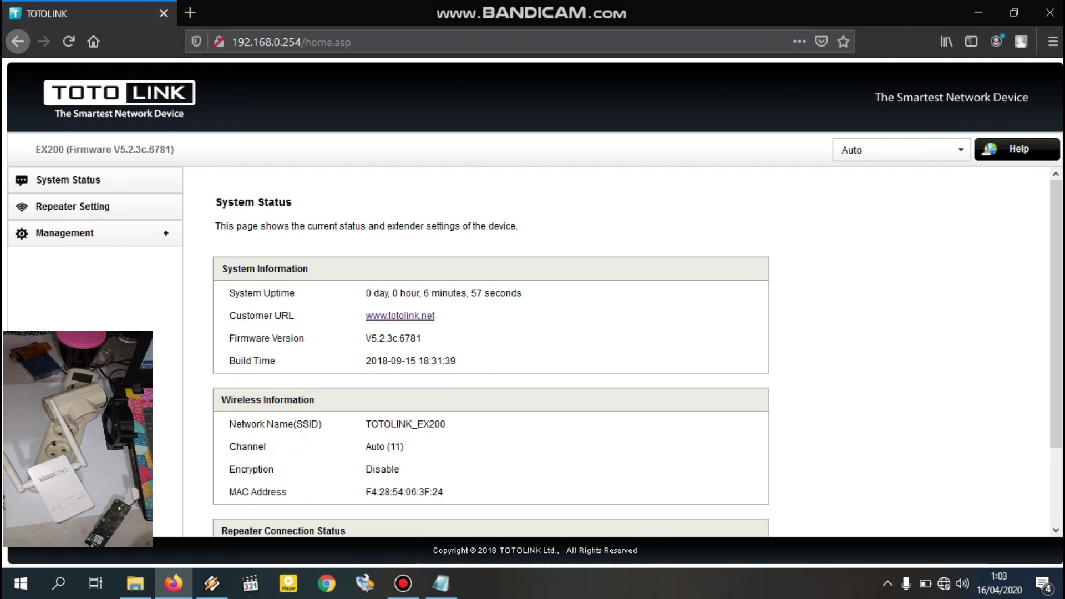
- Review the repeater's System Status page and highlight its firmware version
left_click(67, 180)
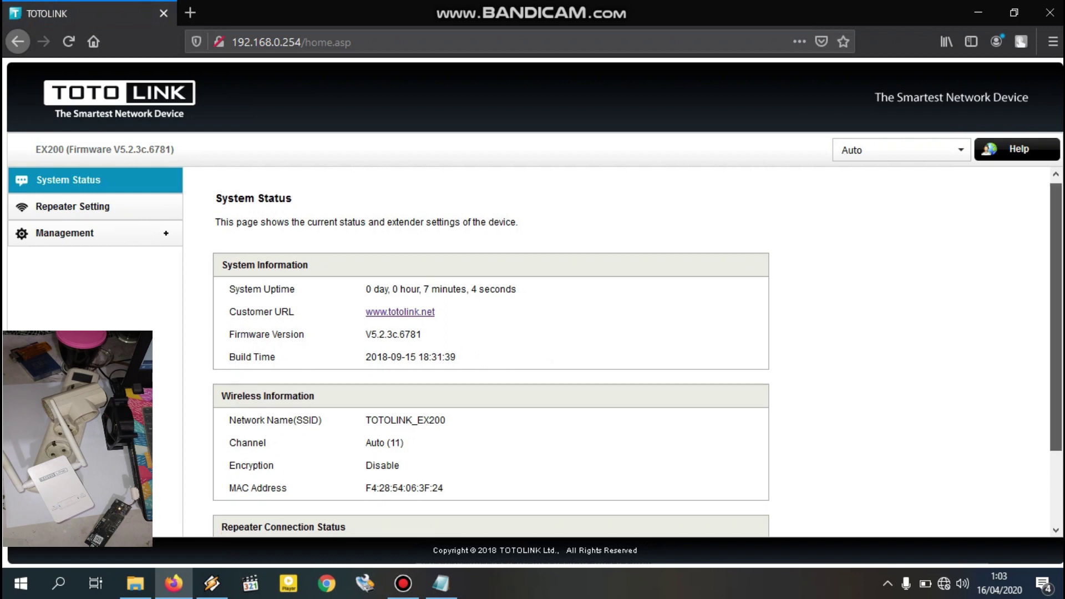
scroll(637, 352, "down", 2)
scroll(637, 352, "down", 1)
scroll(637, 351, "up", 3)
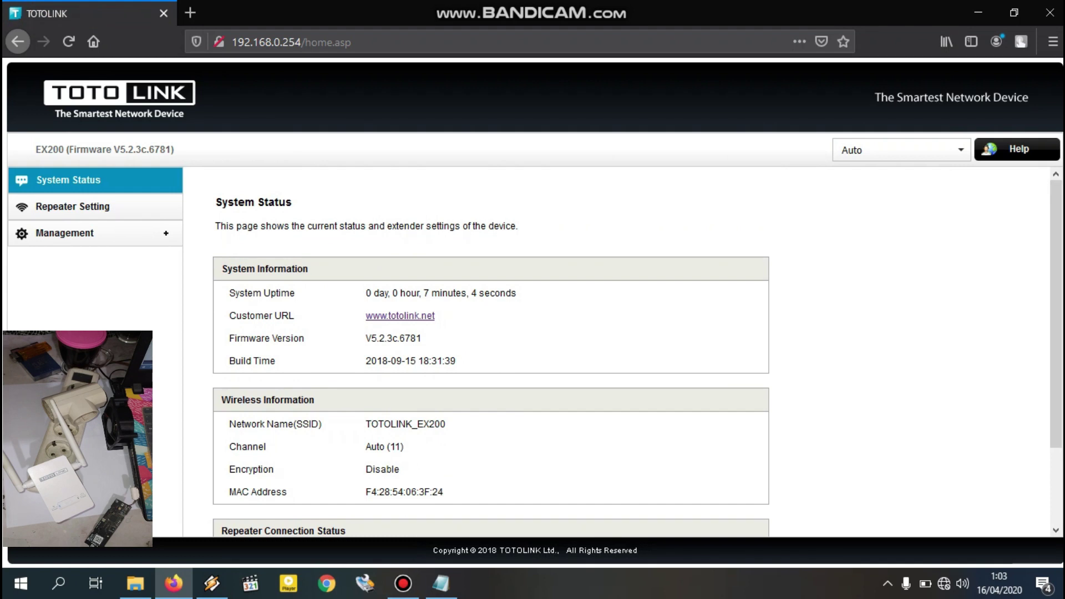
scroll(637, 352, "down", 3)
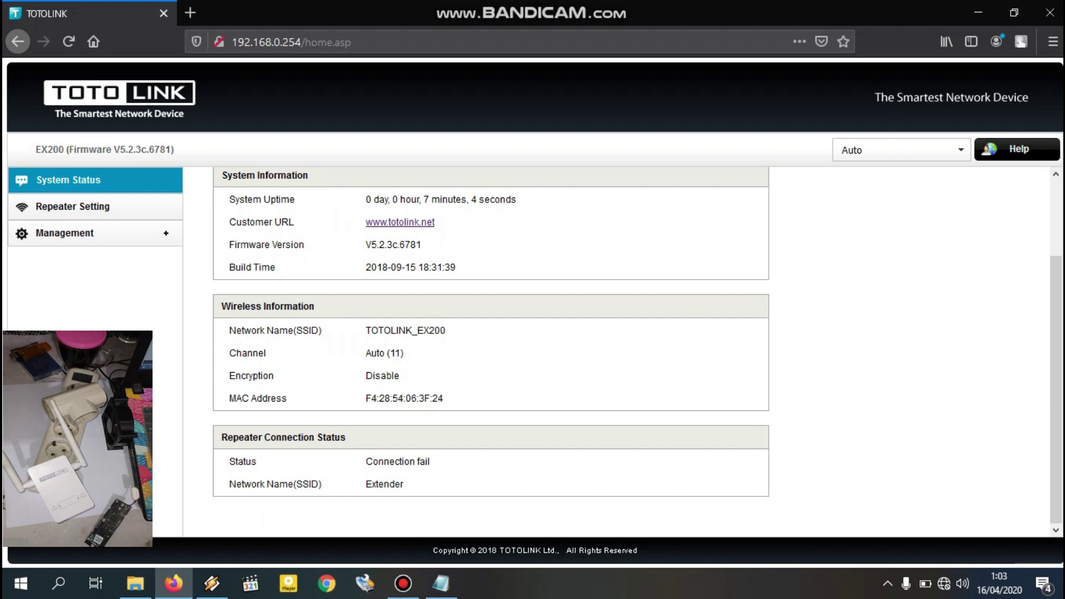
left_click_drag(422, 244, 365, 245)
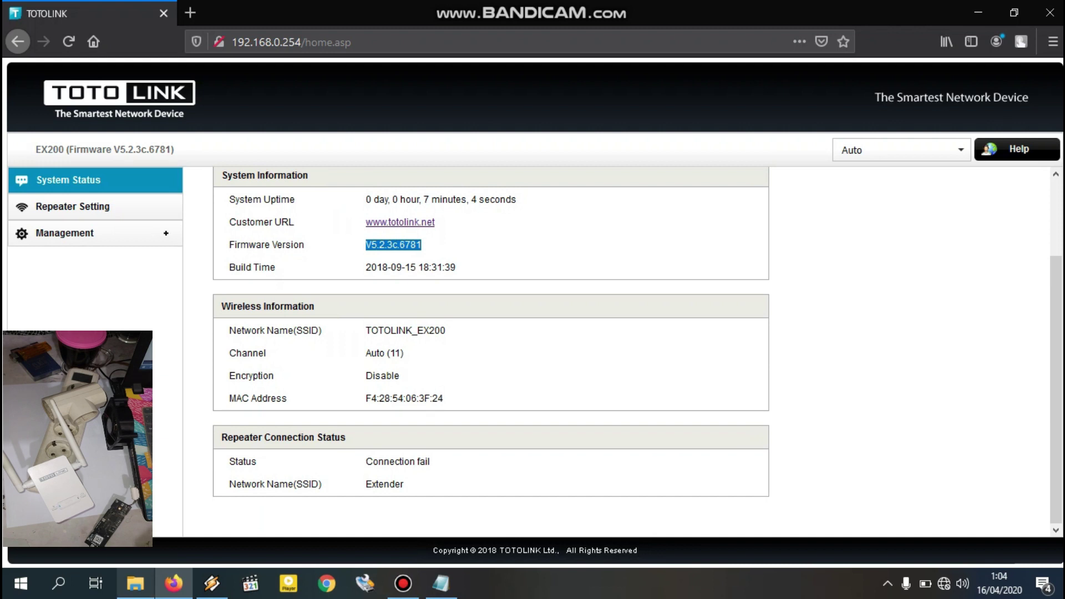
- Switch to File Explorer and go through the three firmware archives, ending with TotoLink_EX200_V5.2.3c.7200_B20190524 selected
left_click(135, 582)
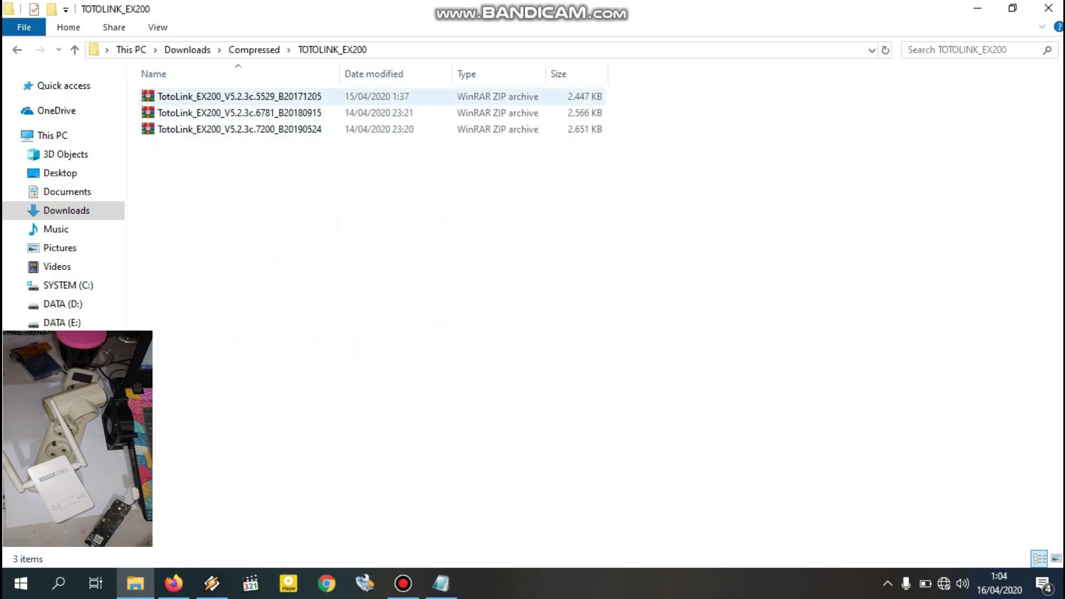
left_click(252, 96)
left_click(252, 113)
left_click(252, 128)
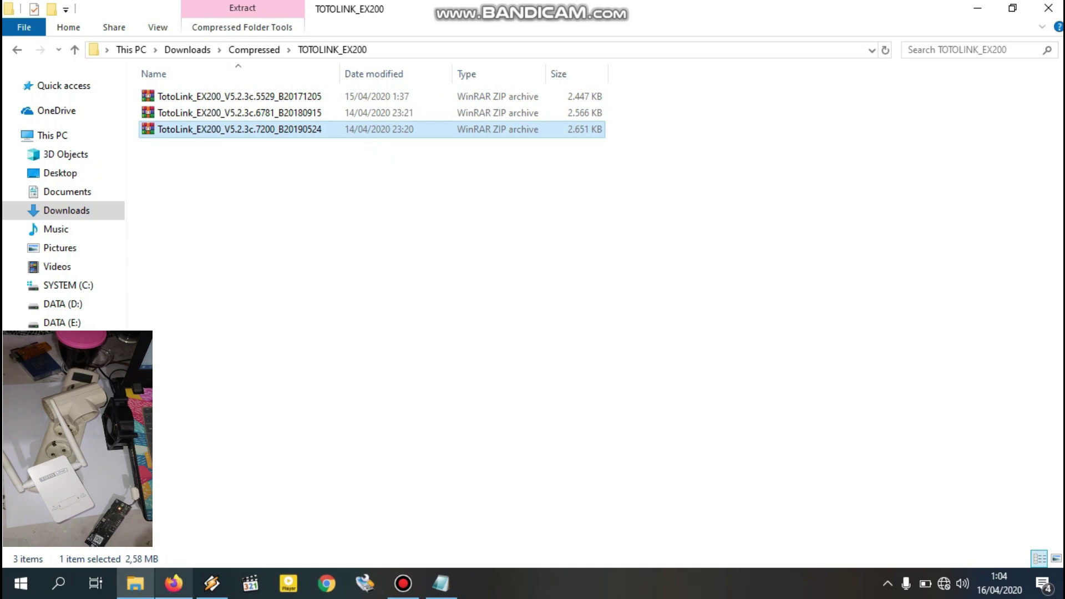
- Return to Firefox, open the repeater's Upgrade Firmware page and highlight the firmware version listed there
left_click(174, 583)
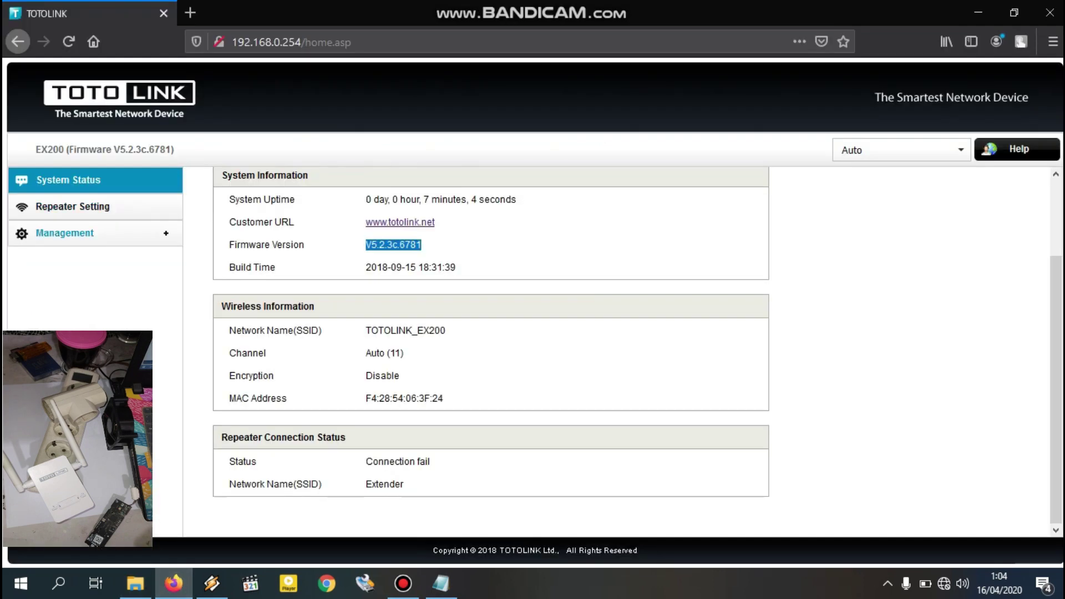
left_click(72, 206)
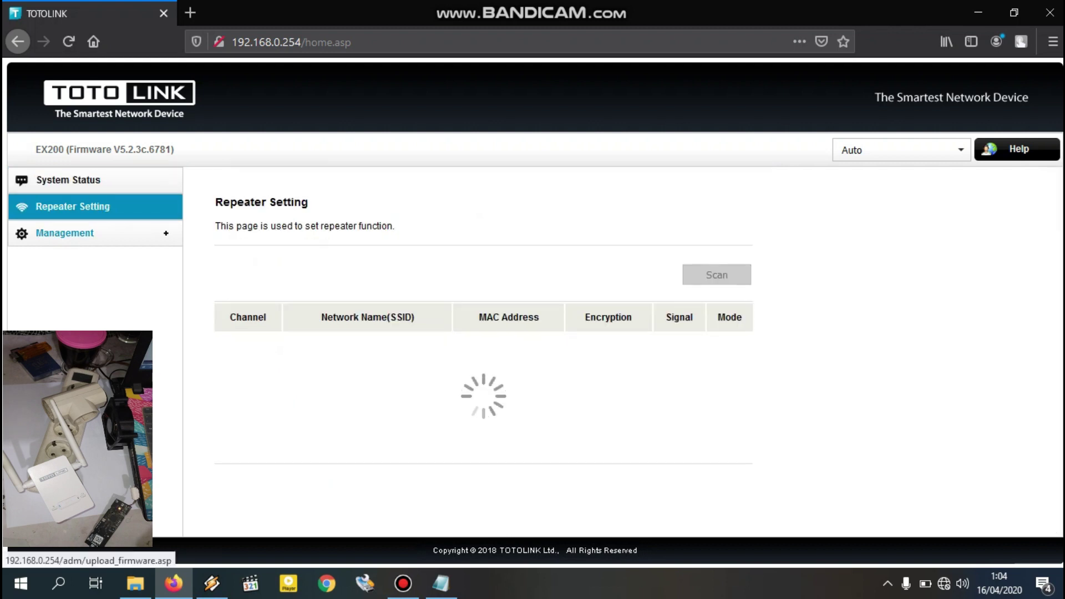
left_click(64, 233)
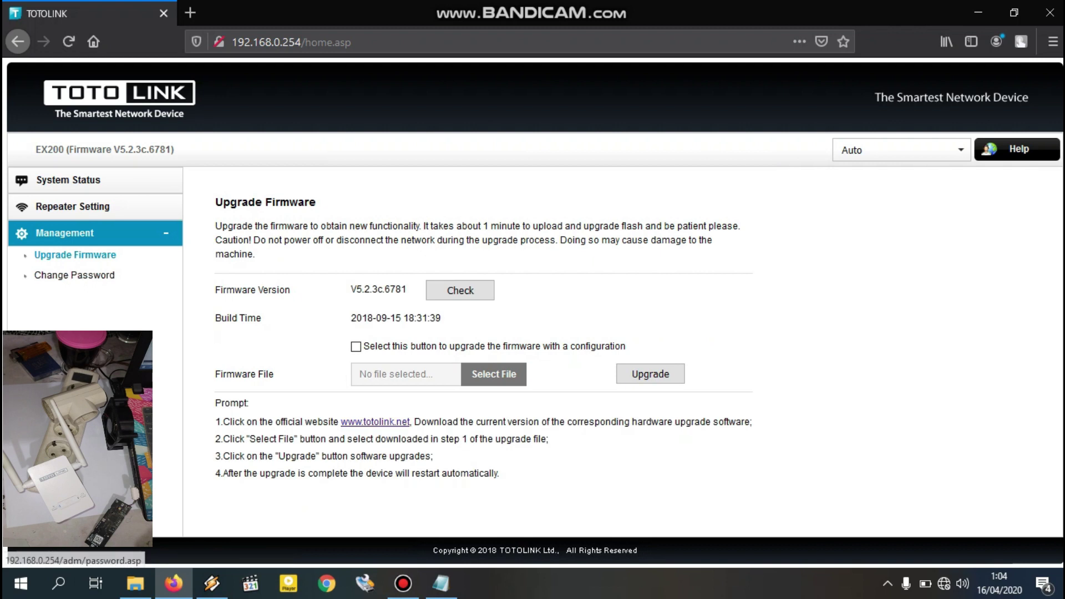
left_click(75, 255)
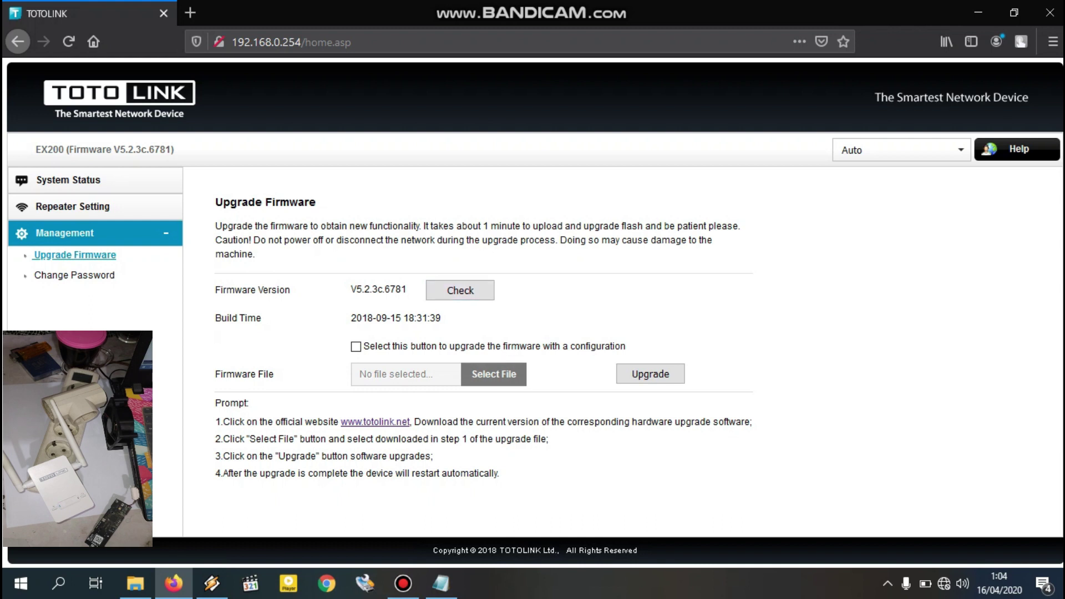
left_click_drag(351, 289, 409, 288)
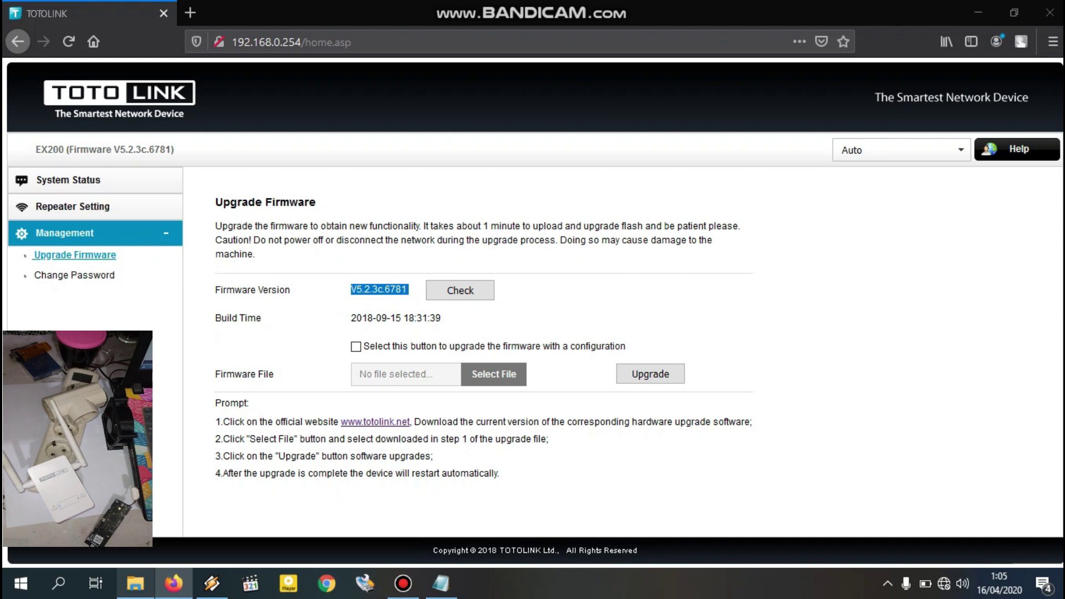
- In File Explorer, extract the TotoLink_EX200_V5.2.3c.7200_B20190524 archive into the current folder and view the extracted files with their full names
left_click(135, 583)
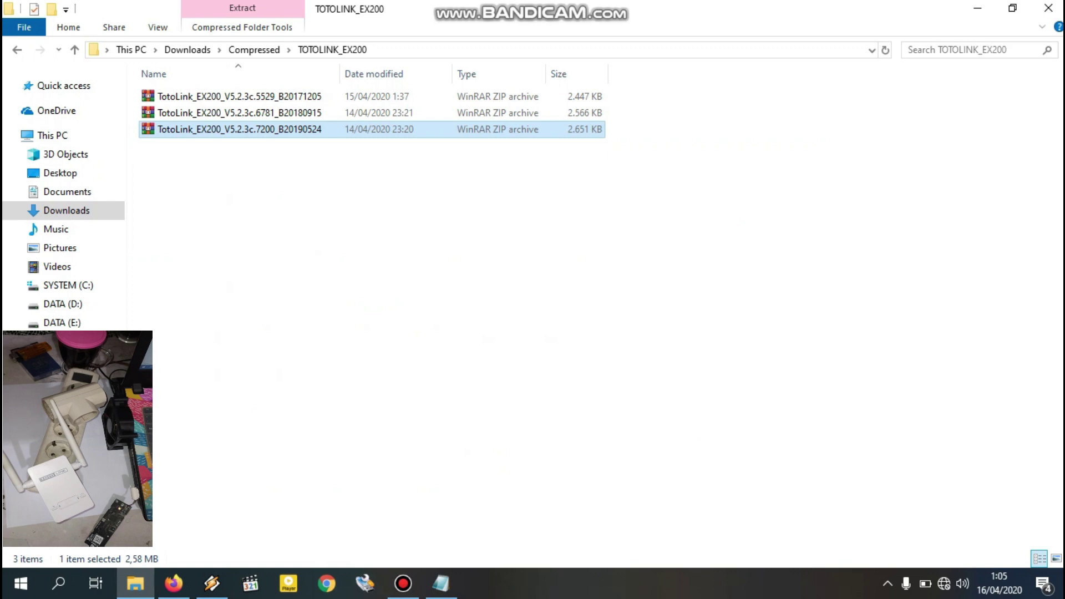
right_click(211, 131)
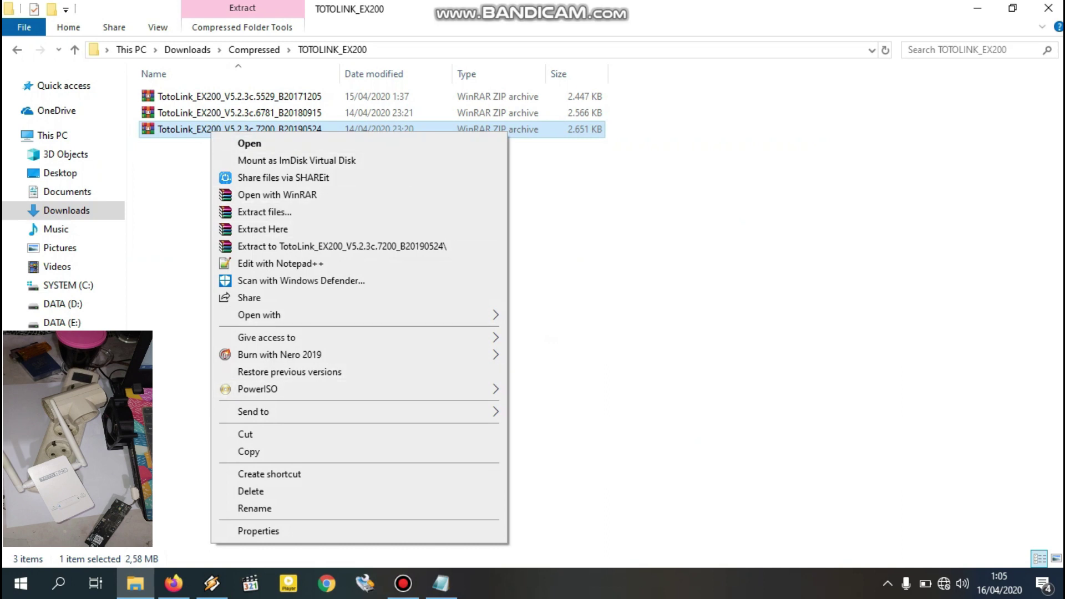
left_click(262, 229)
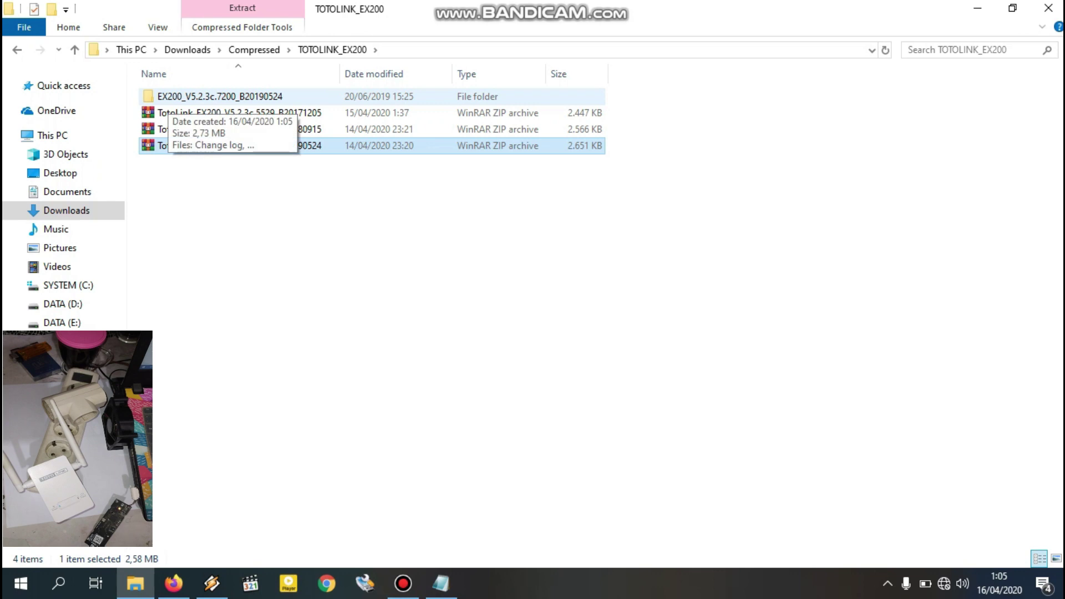
double_click(219, 96)
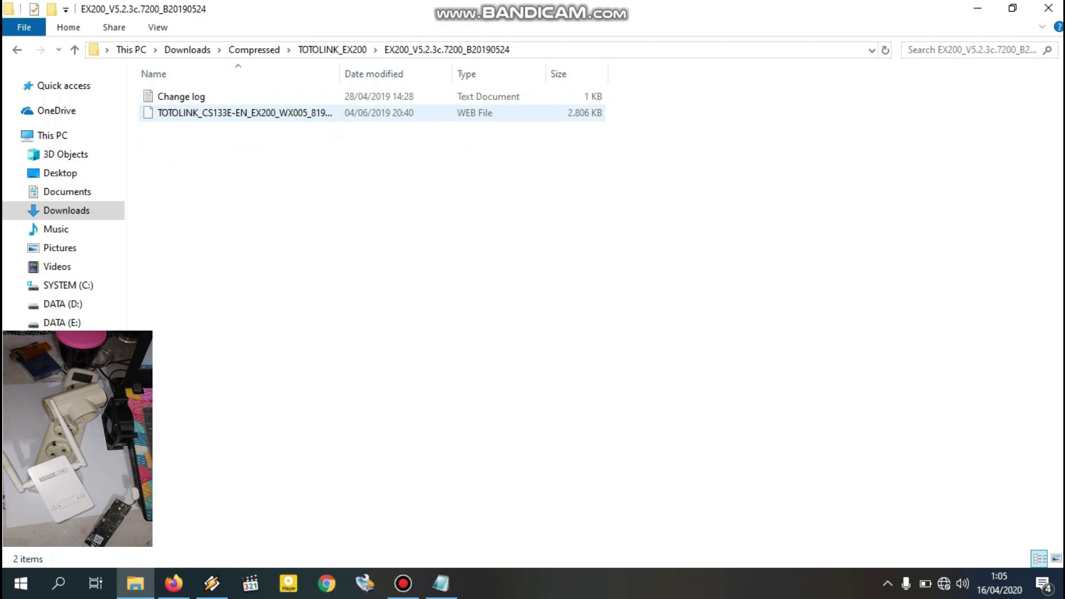
left_click_drag(340, 74, 541, 73)
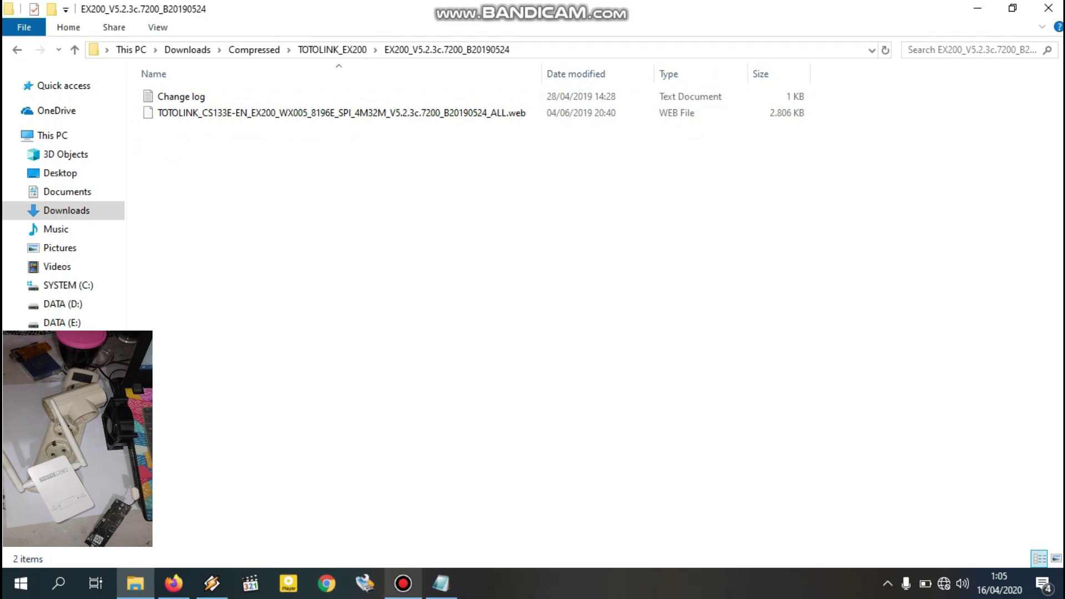
- Back in Firefox, choose TOTOLINK_CS133E-EN_EX200_WX005_8196E_SPI_4M32M_V5.2.3c.7200_B20190524_ALL.web from Downloads\Compressed\TOTOLINK_EX200\EX200_V5.2.3c.7200_B20190524 as the firmware file
left_click(174, 583)
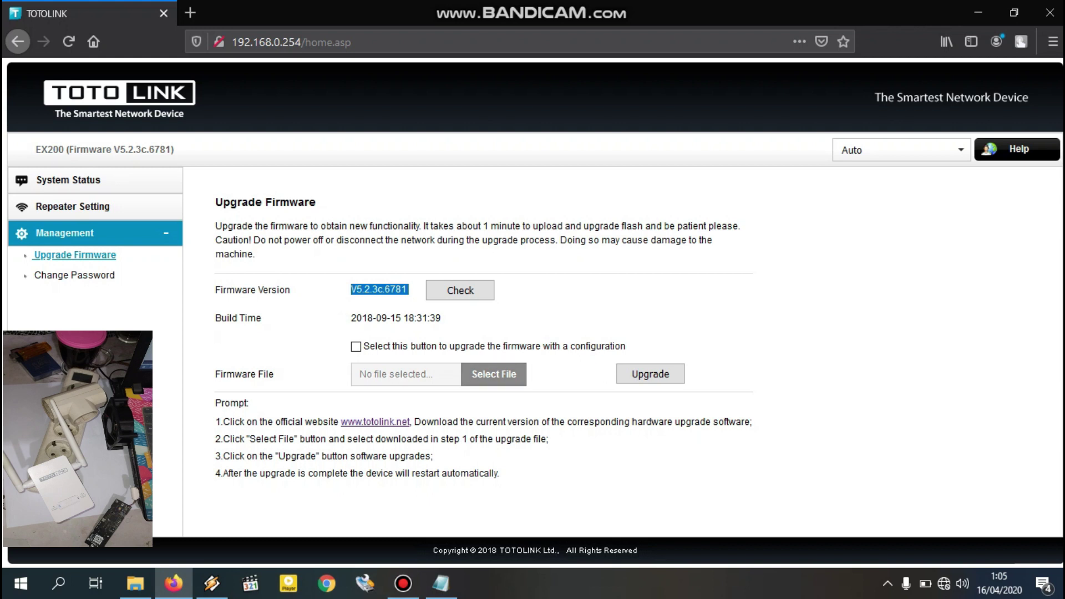
left_click(494, 374)
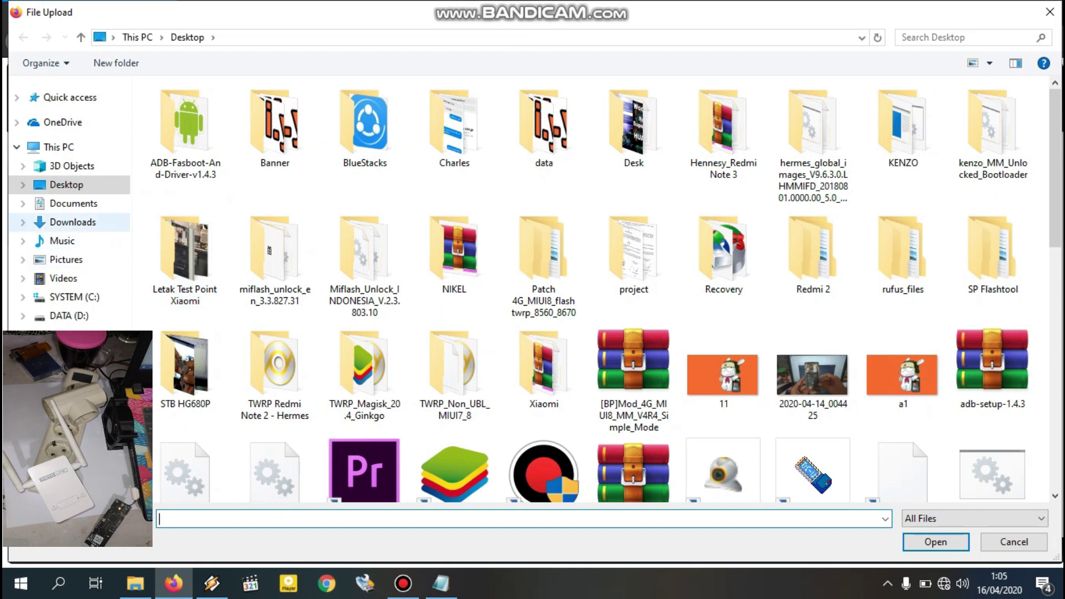
left_click(70, 222)
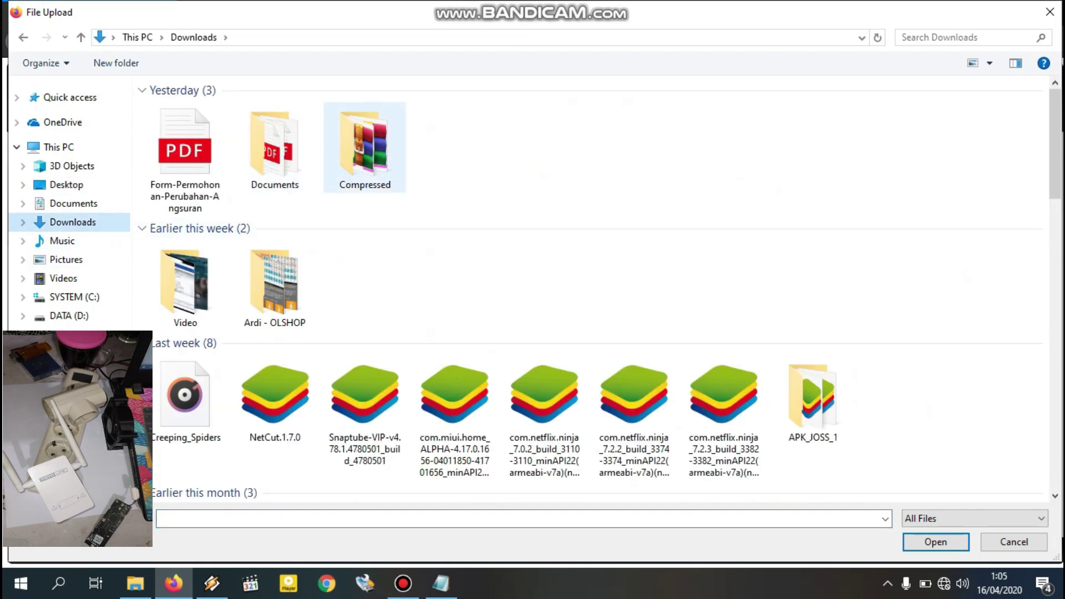
double_click(364, 147)
scroll(377, 329, "down", 15)
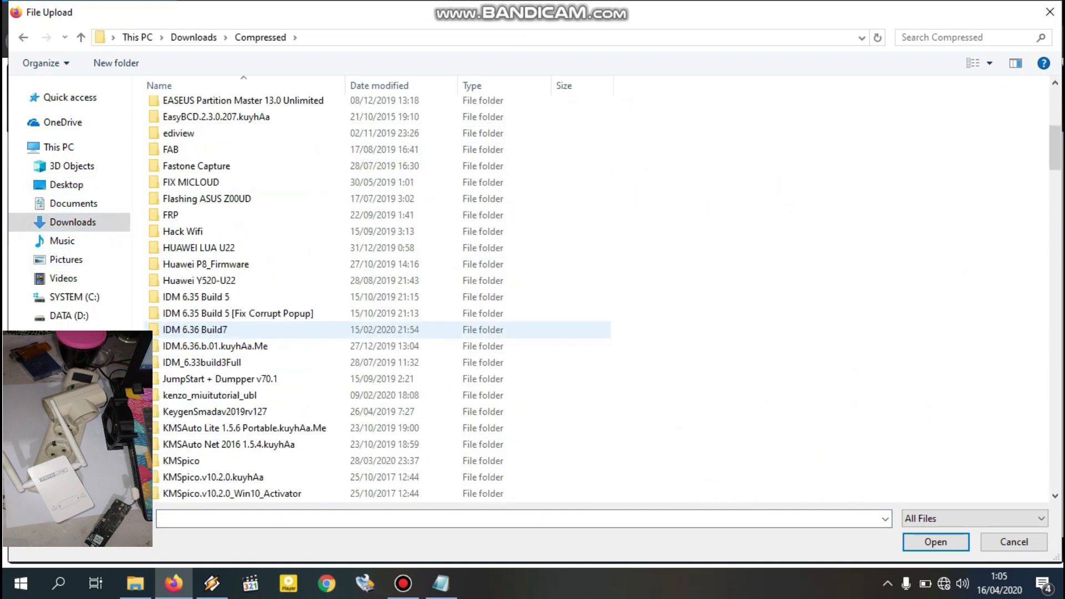
scroll(377, 329, "down", 6)
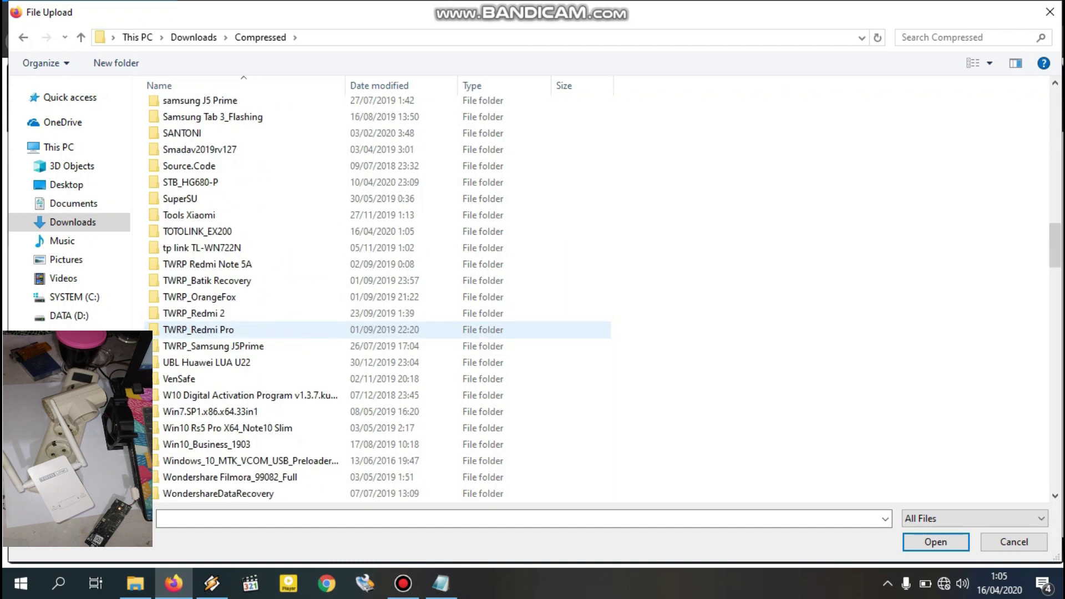
double_click(189, 231)
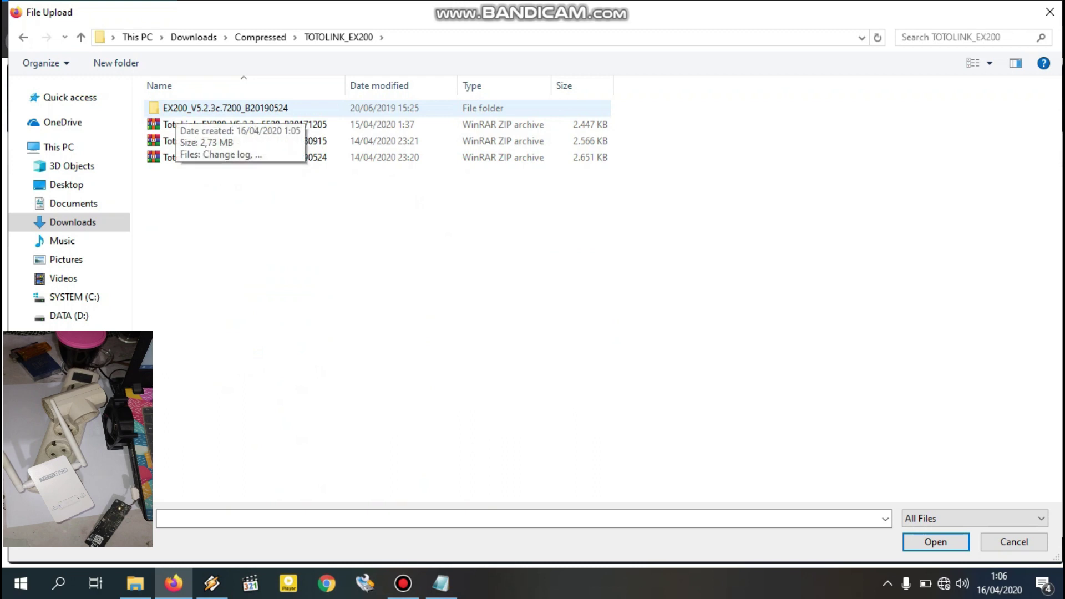
double_click(176, 111)
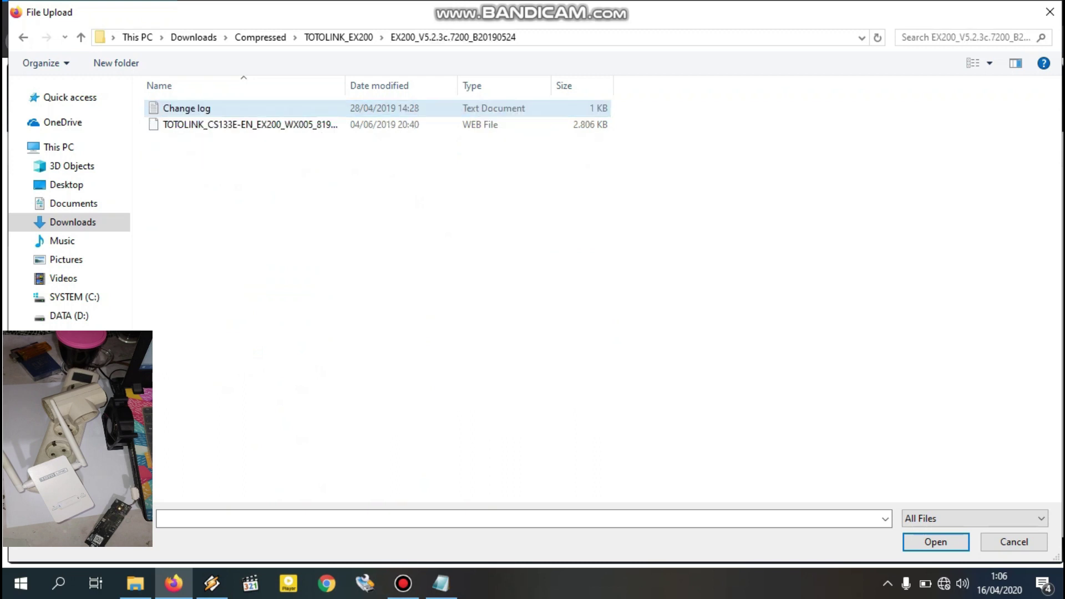
left_click(249, 125)
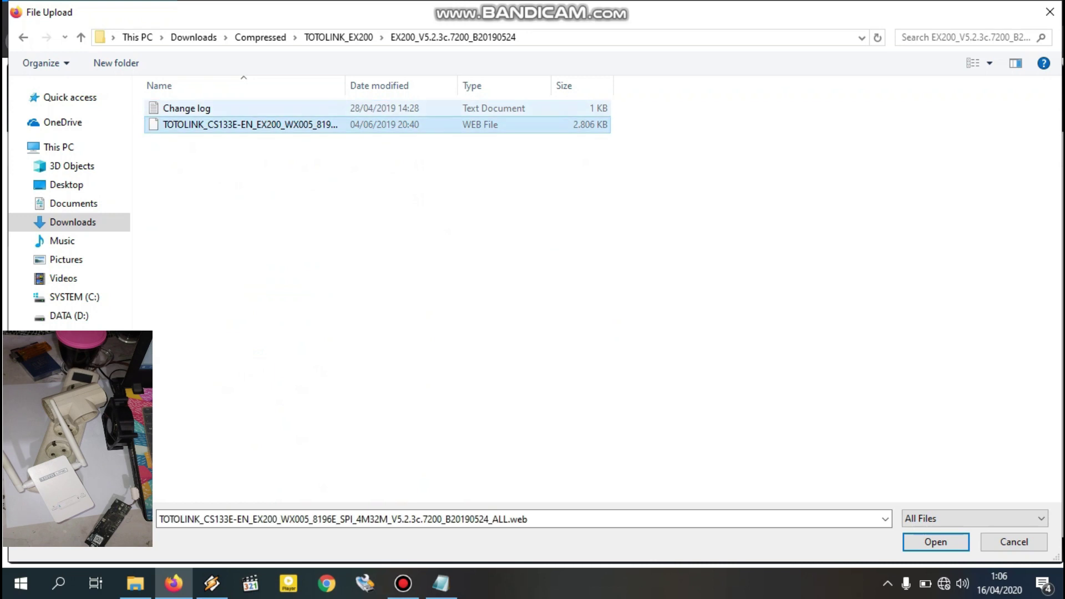
left_click_drag(345, 85, 548, 86)
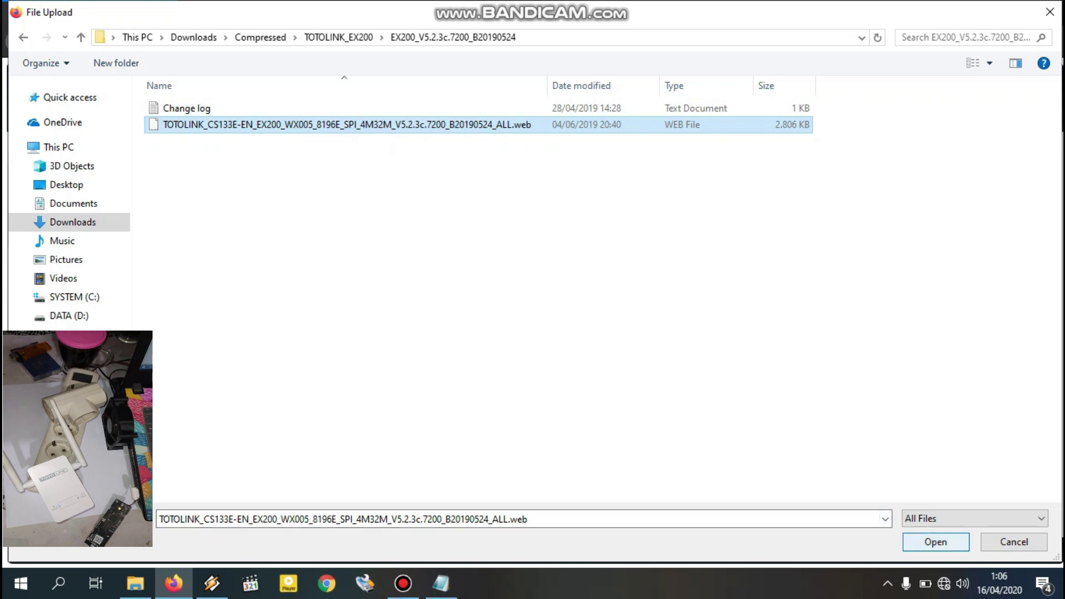
key("Return")
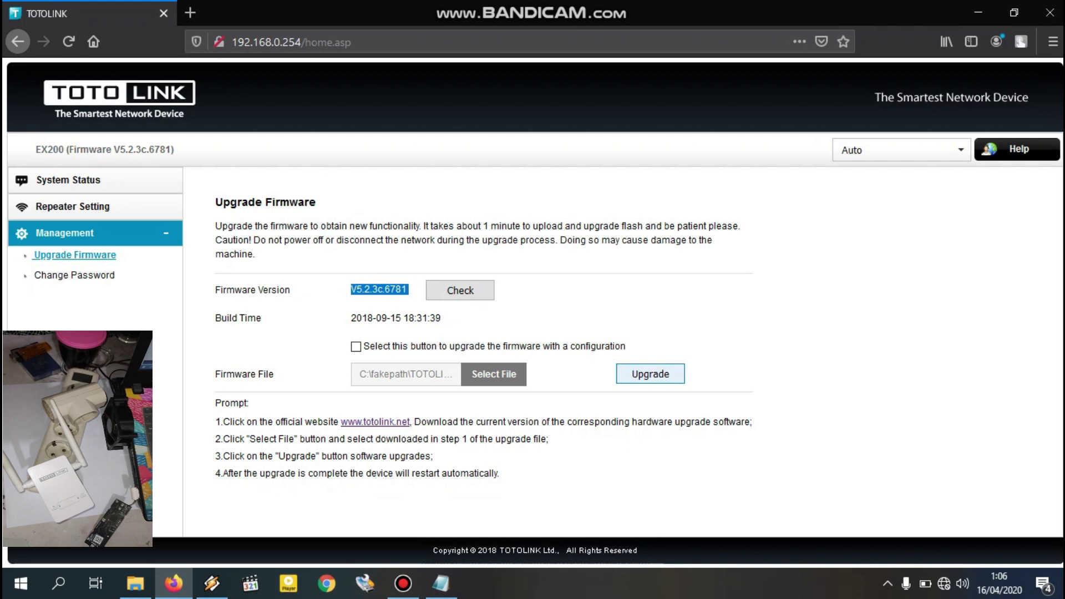
- Start the firmware upgrade with the chosen file and confirm that it is the correct one
left_click(650, 374)
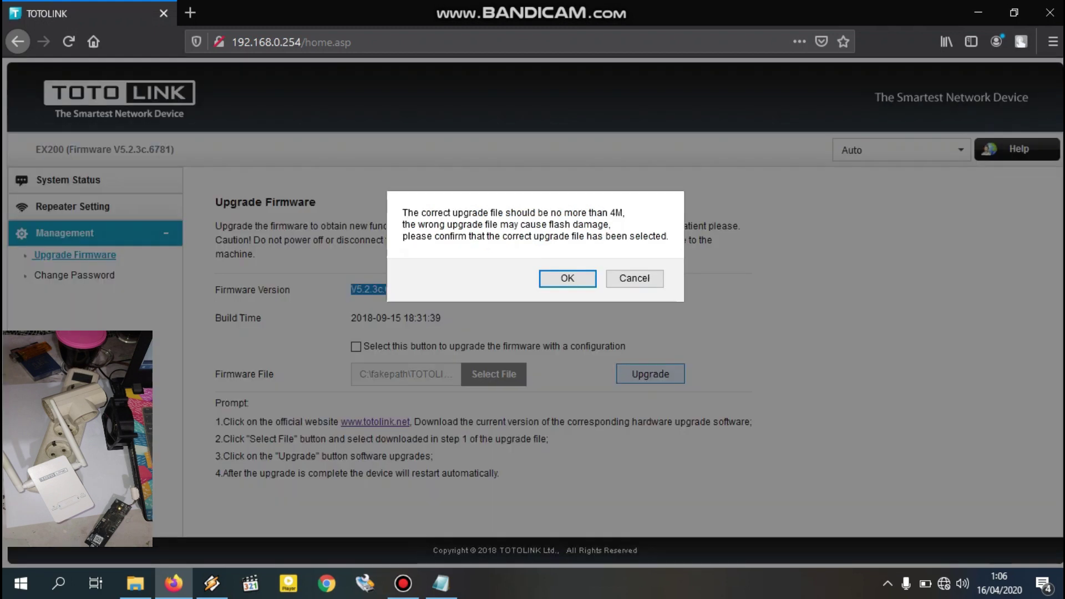
key("Return")
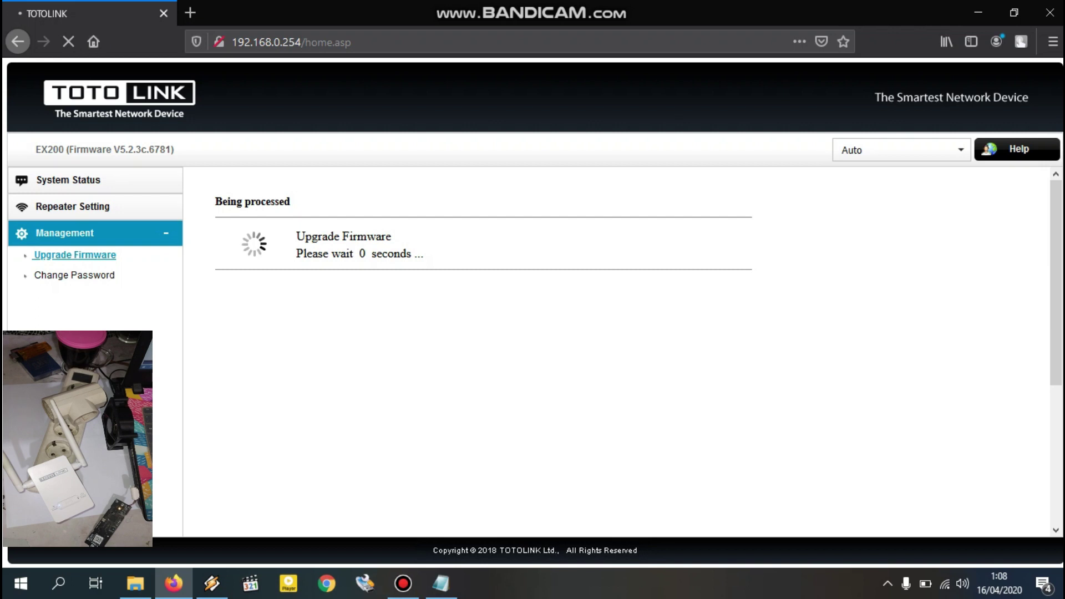
- Connect the computer to the open TOTOLINK_EX200 Wi-Fi network without enabling automatic connection
left_click(945, 583)
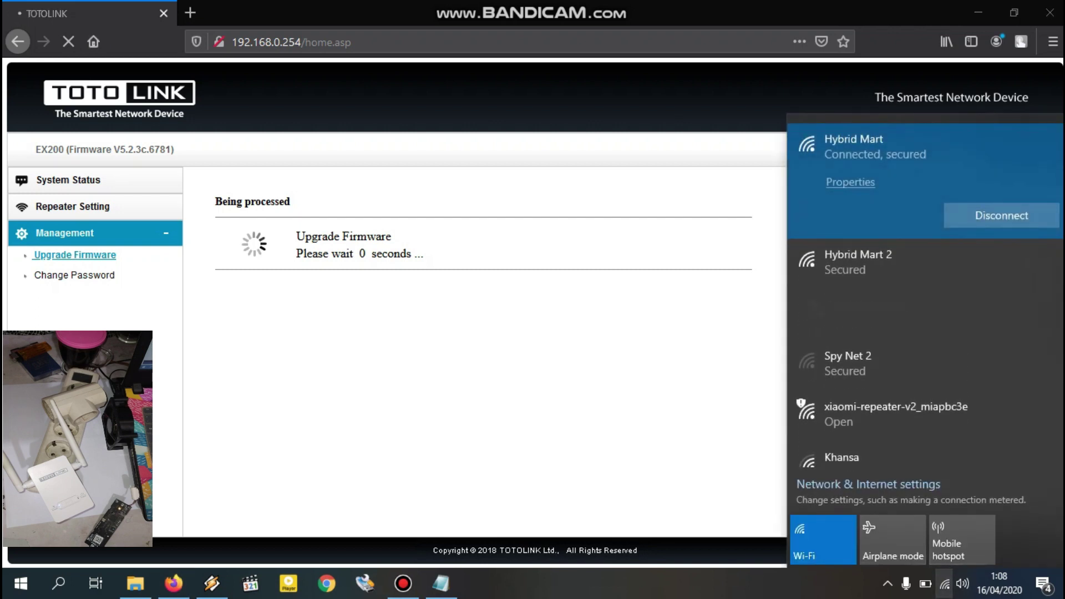
left_click(876, 311)
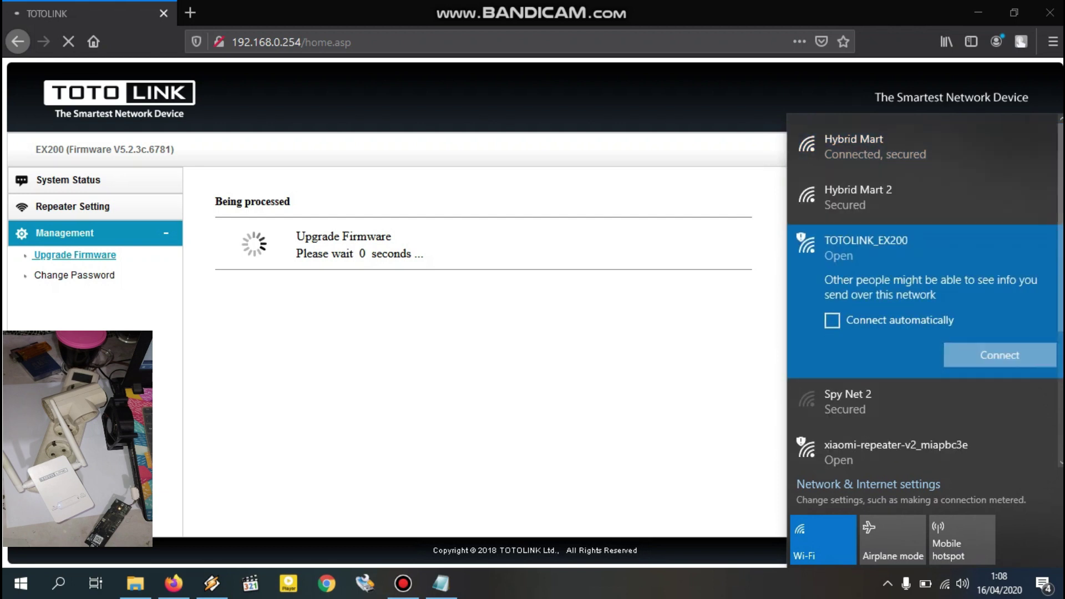
left_click(1000, 355)
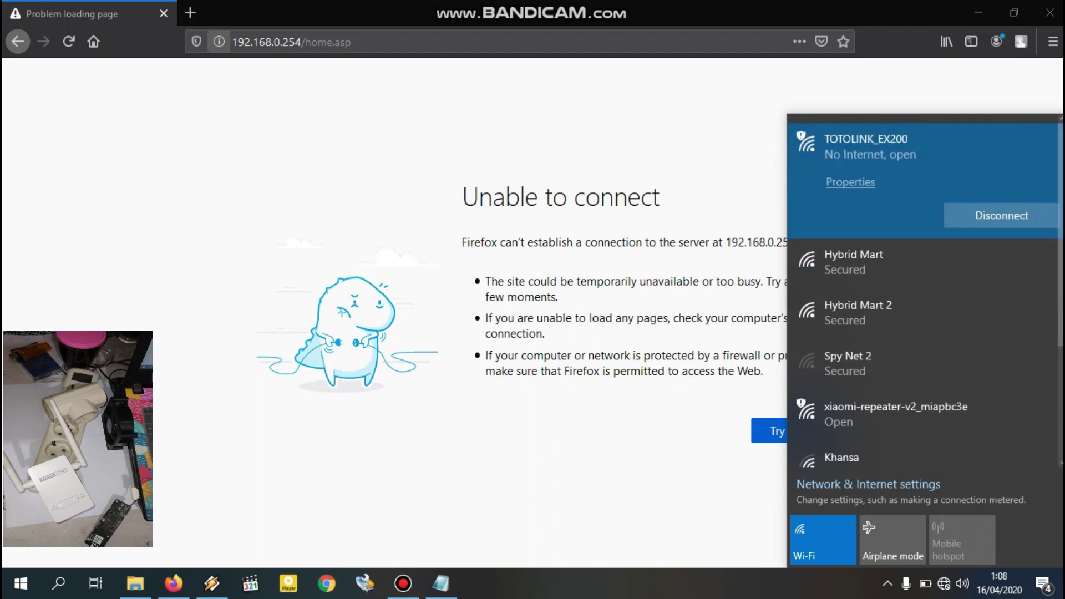
key("Escape")
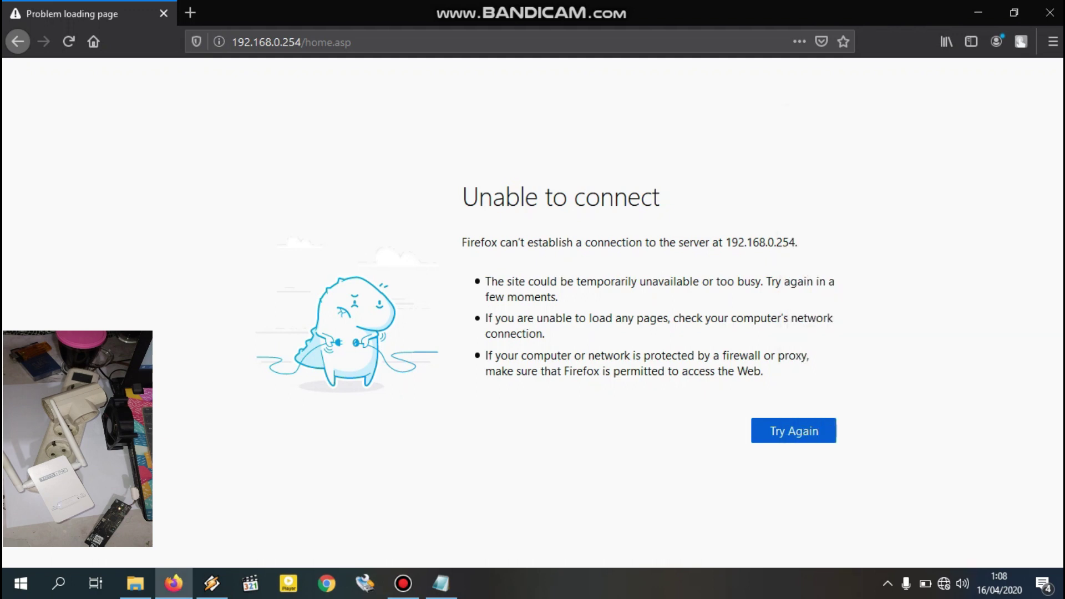
- Reload the repeater's admin page at 192.168.0.254/home.asp and highlight the firmware version in its system information
key("ctrl+l")
key("End")
key("Return")
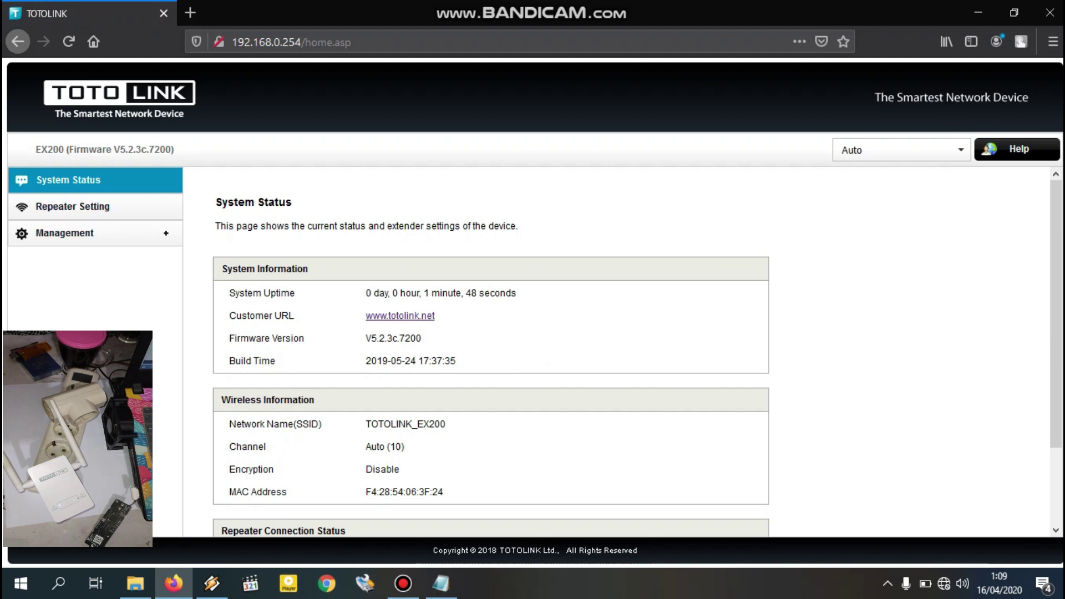
left_click_drag(422, 339, 365, 338)
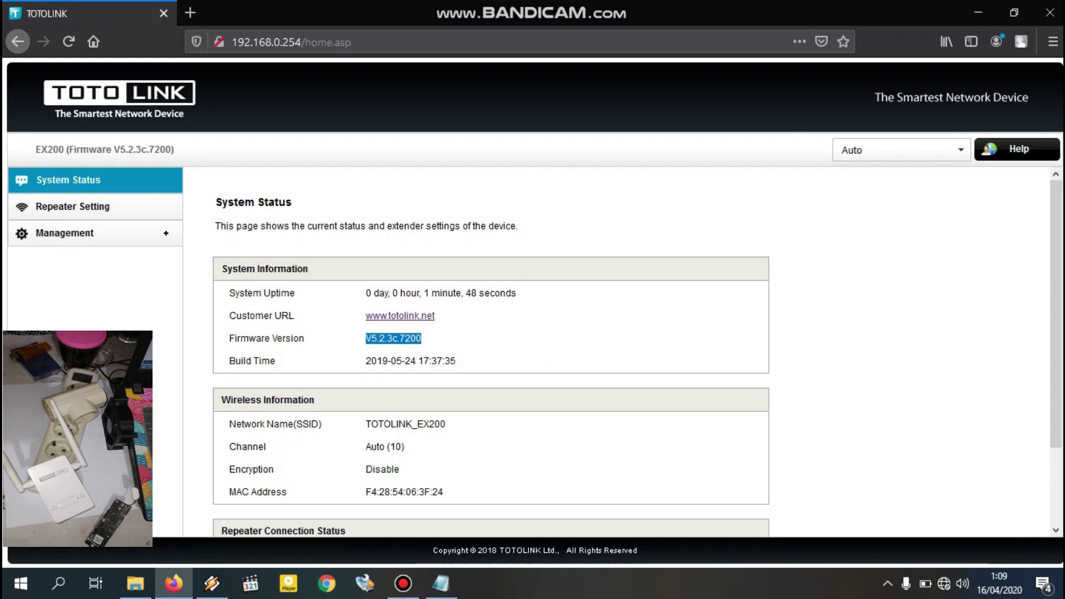
scroll(491, 349, "down", 2)
scroll(491, 349, "up", 2)
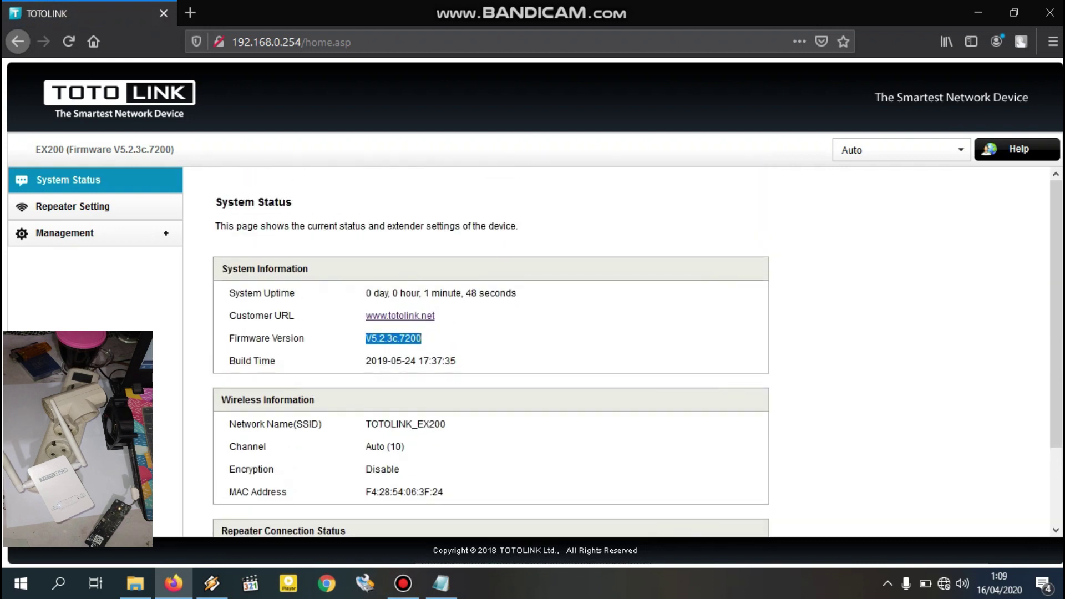